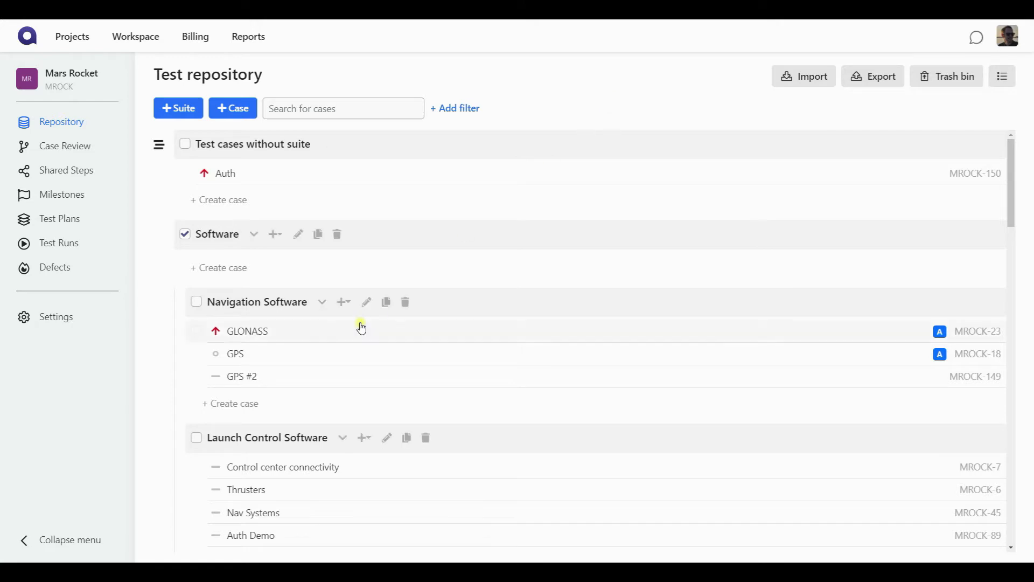
Step: Delete the GLONASS case MROCK-23 with confirmation and go to the trash bin
{"action": "left_click", "coordinate": [316, 330]}
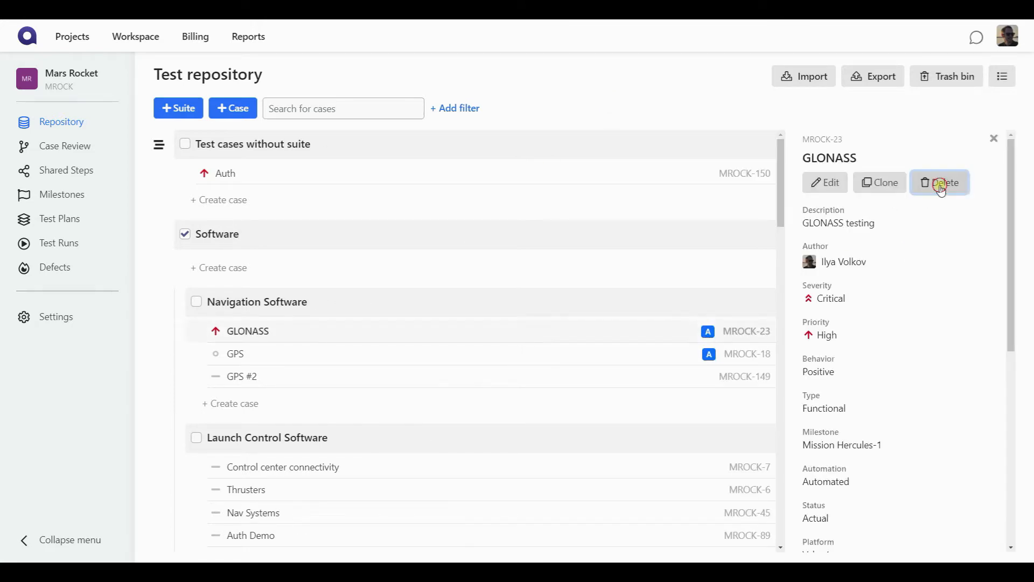
{"action": "left_click", "coordinate": [939, 182]}
{"action": "left_click", "coordinate": [627, 341]}
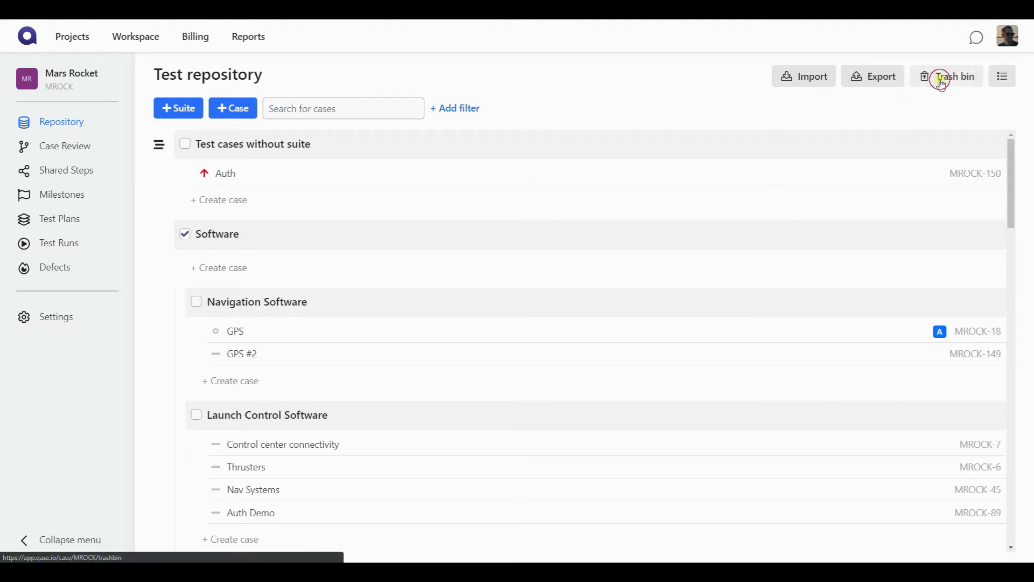
{"action": "left_click", "coordinate": [938, 76]}
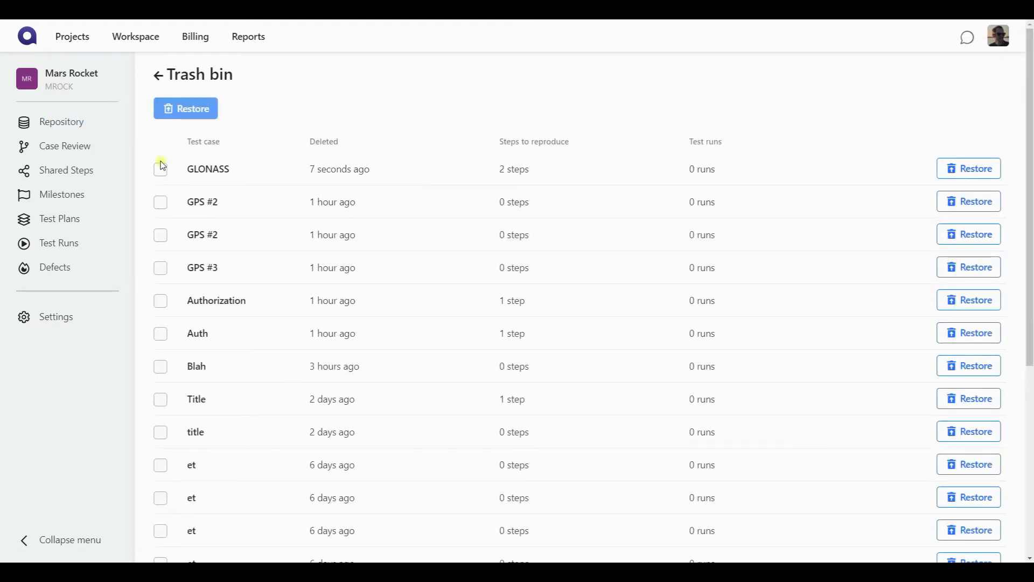
Step: Mark GLONASS in the trash bin, briefly marking and unmarking the two GPS #2 entries
{"action": "left_click", "coordinate": [161, 169]}
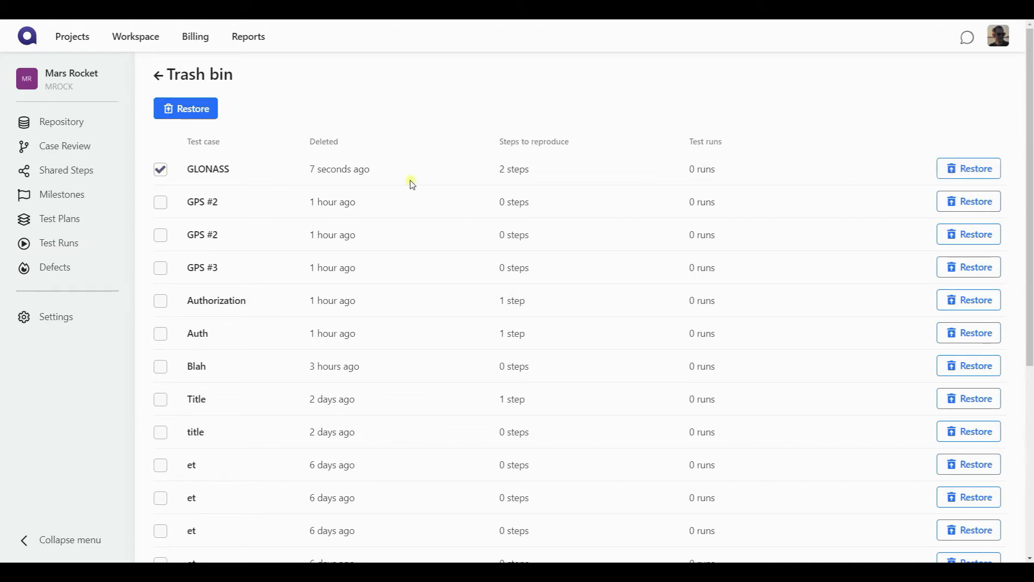
{"action": "left_click", "coordinate": [161, 201]}
{"action": "left_click", "coordinate": [160, 234]}
{"action": "left_click", "coordinate": [160, 202]}
{"action": "left_click", "coordinate": [160, 235]}
Step: Restore GLONASS from the trash bin and return to the test repository
{"action": "left_click", "coordinate": [968, 168]}
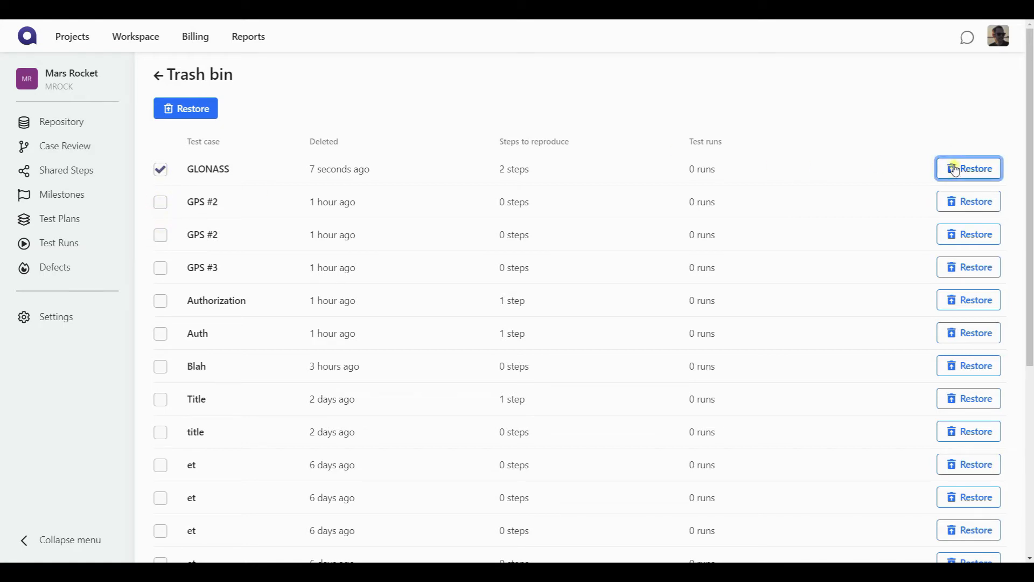
{"action": "left_click", "coordinate": [158, 74]}
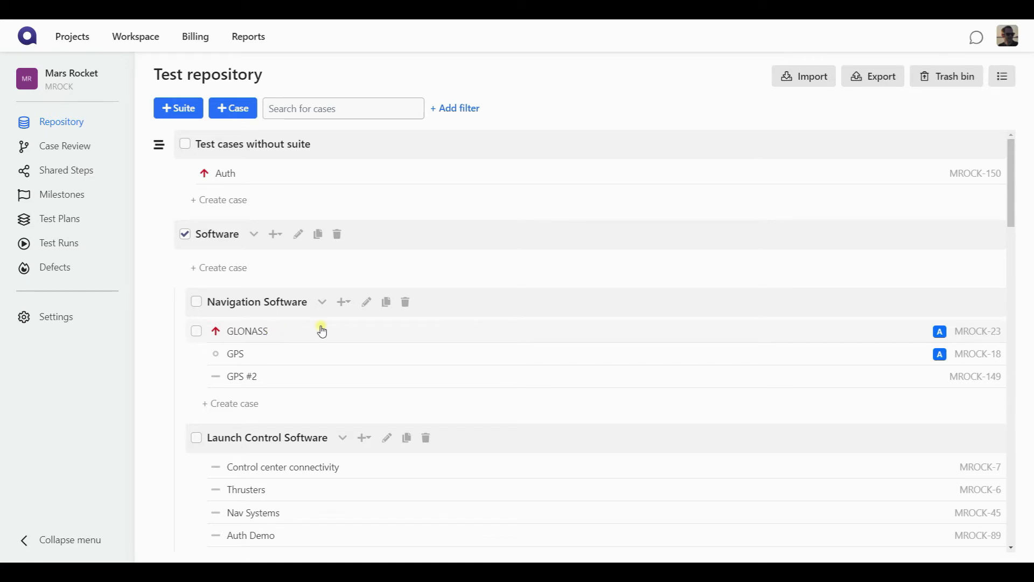
Step: Select and deselect the GLONASS and GPS cases, then start deleting the Navigation Software suite
{"action": "left_click", "coordinate": [196, 331]}
{"action": "left_click", "coordinate": [197, 354]}
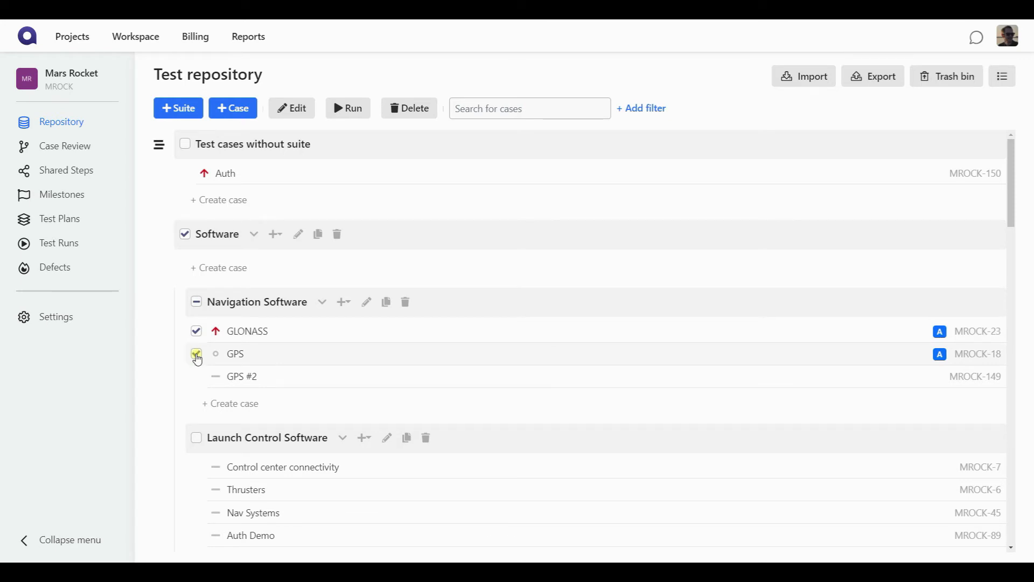
{"action": "left_click", "coordinate": [196, 354]}
{"action": "left_click", "coordinate": [197, 331]}
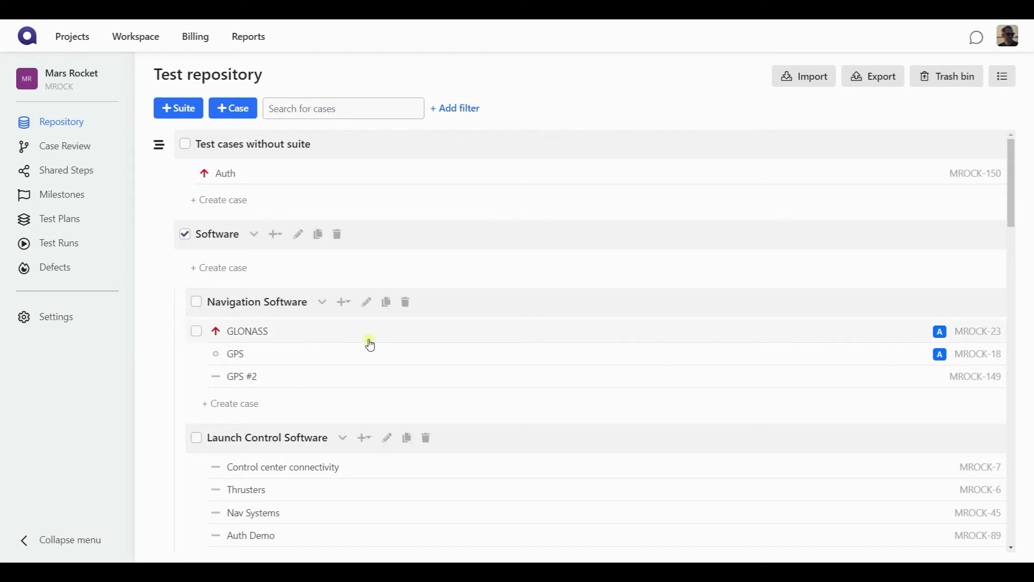
{"action": "left_click", "coordinate": [405, 302]}
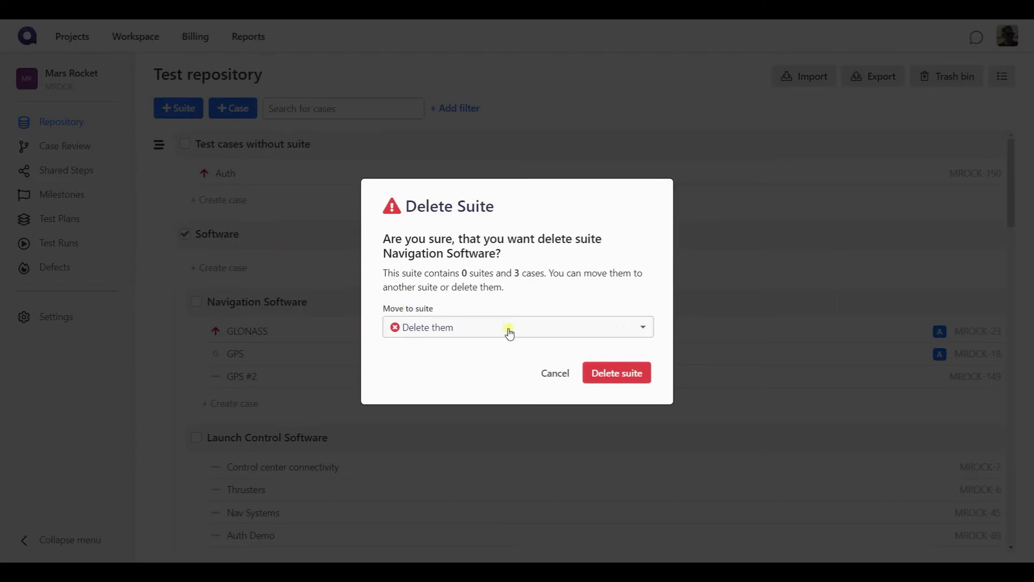
{"action": "left_click", "coordinate": [509, 327]}
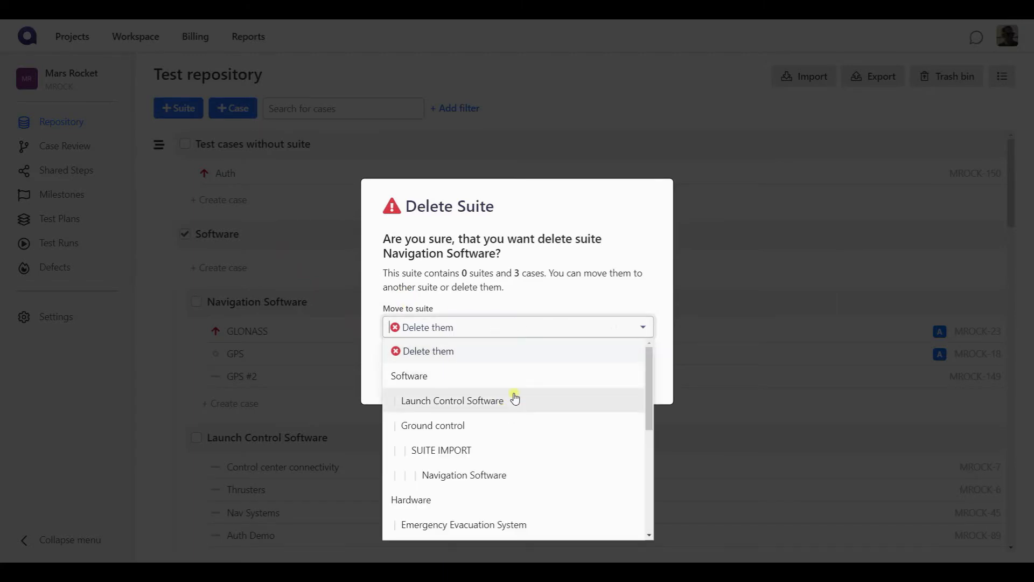
{"action": "left_click", "coordinate": [576, 302]}
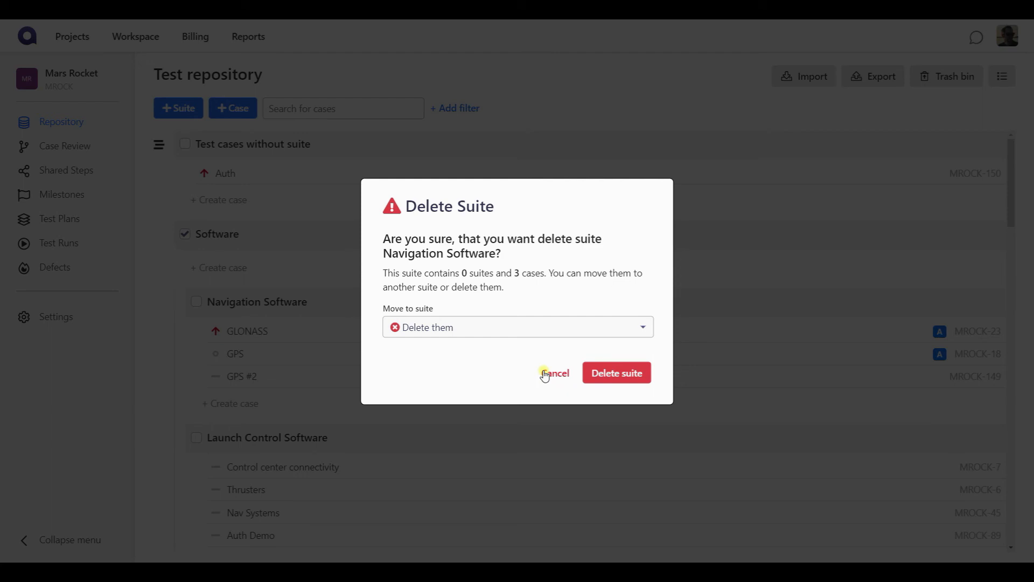
{"action": "left_click", "coordinate": [561, 374]}
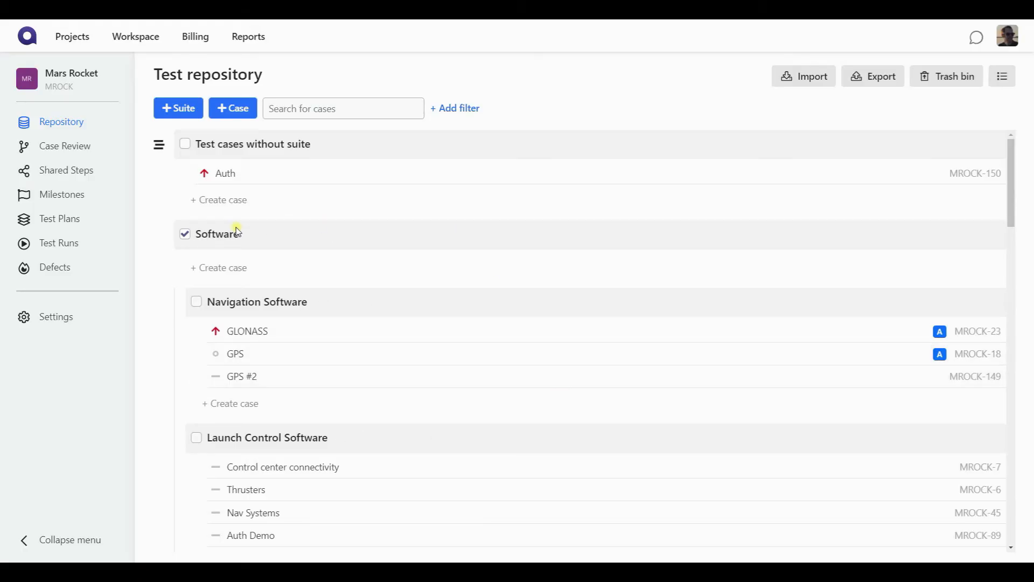